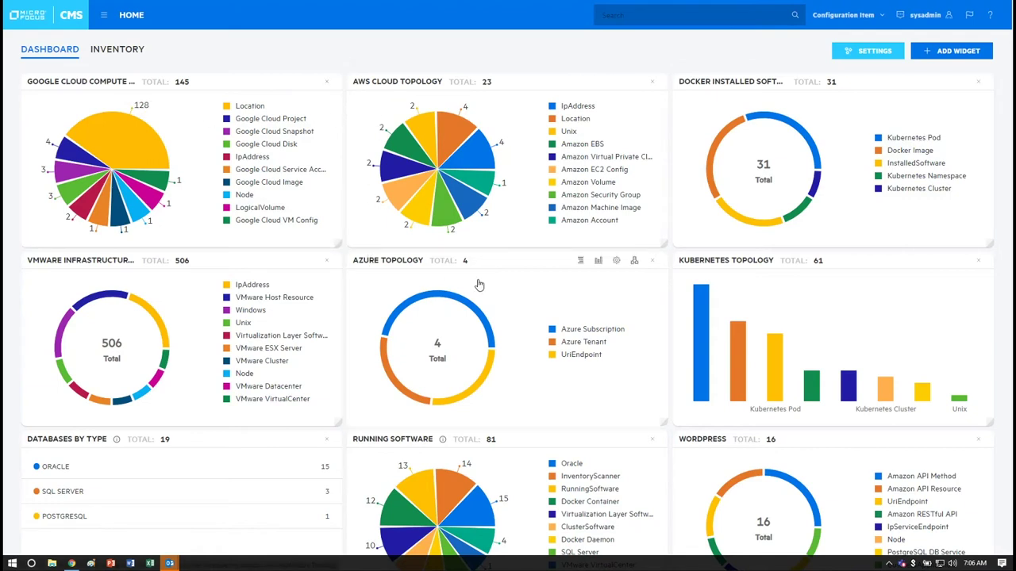
Drag Kubernetes Topology to the slot below WordPress and switch Databases by Type to a pie chart.
mouse_move(724, 289)
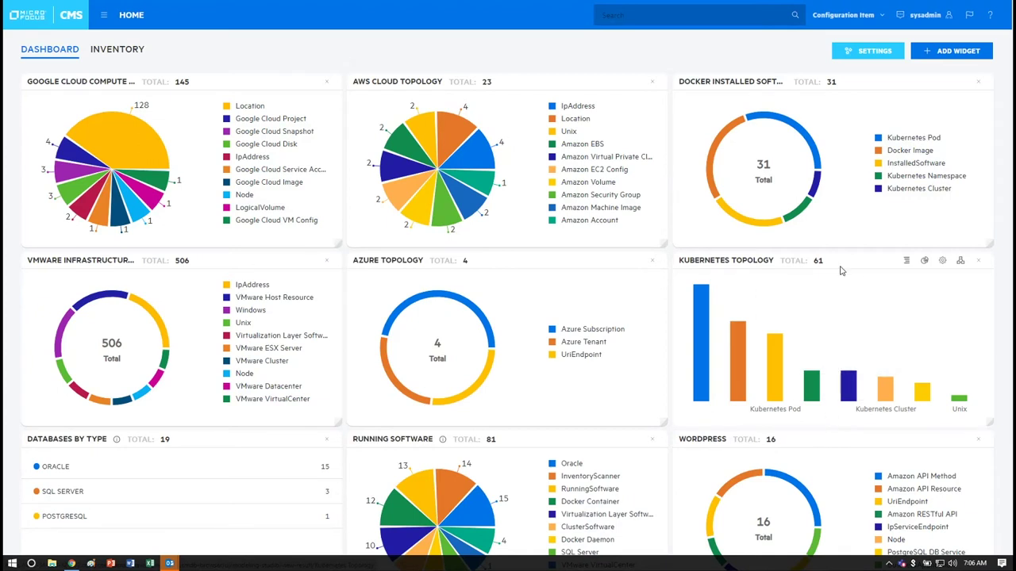
drag(843, 263, 846, 444)
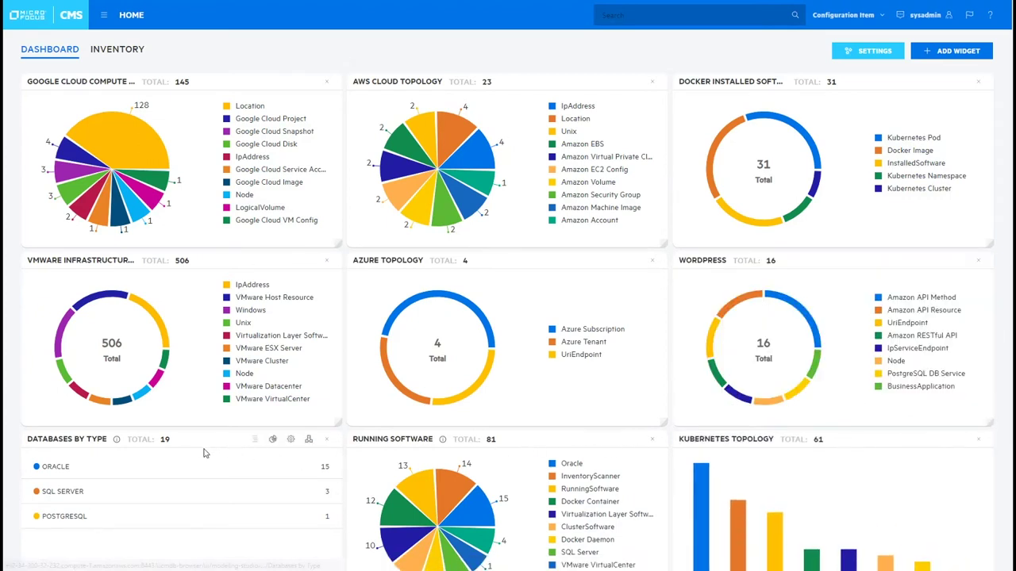
click(273, 440)
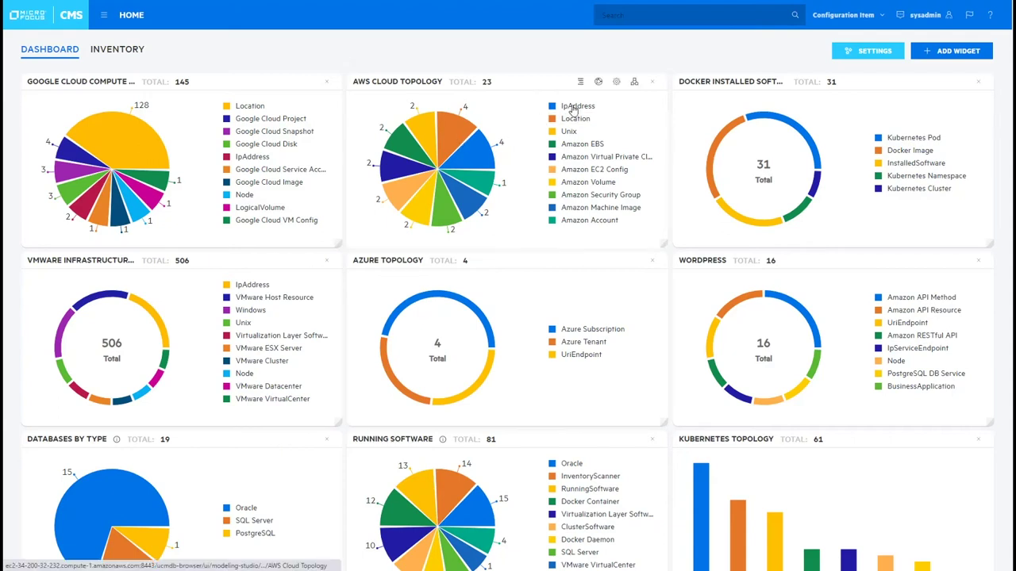
Open the AWS Cloud Topology widget in Map Mode.
click(634, 84)
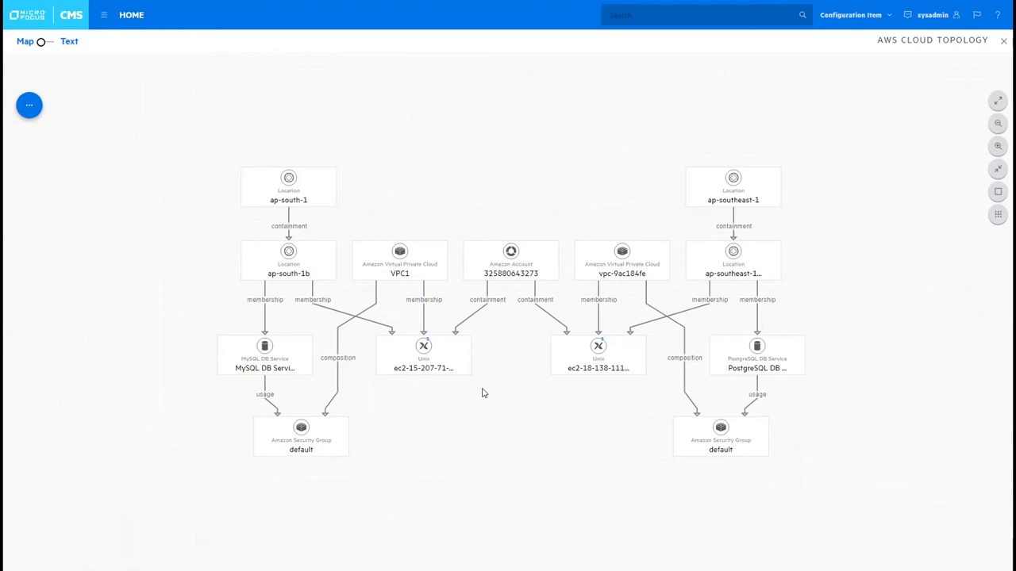
double_click(448, 361)
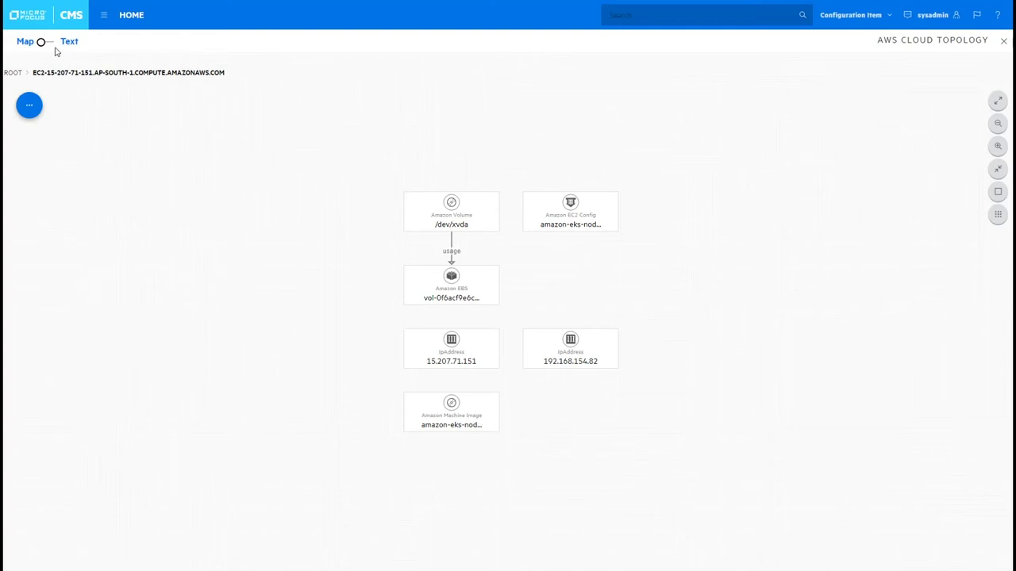
click(13, 73)
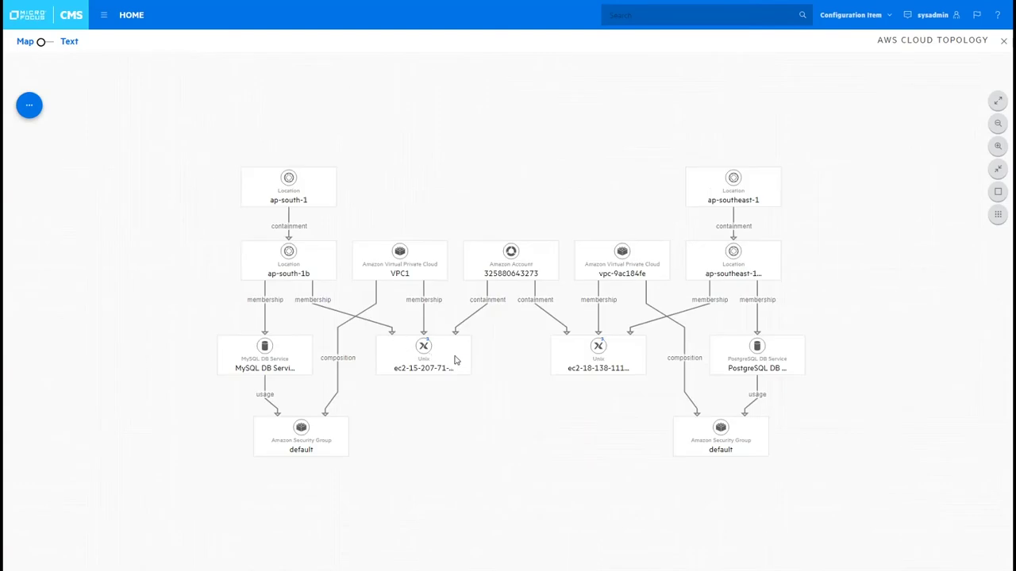
click(481, 324)
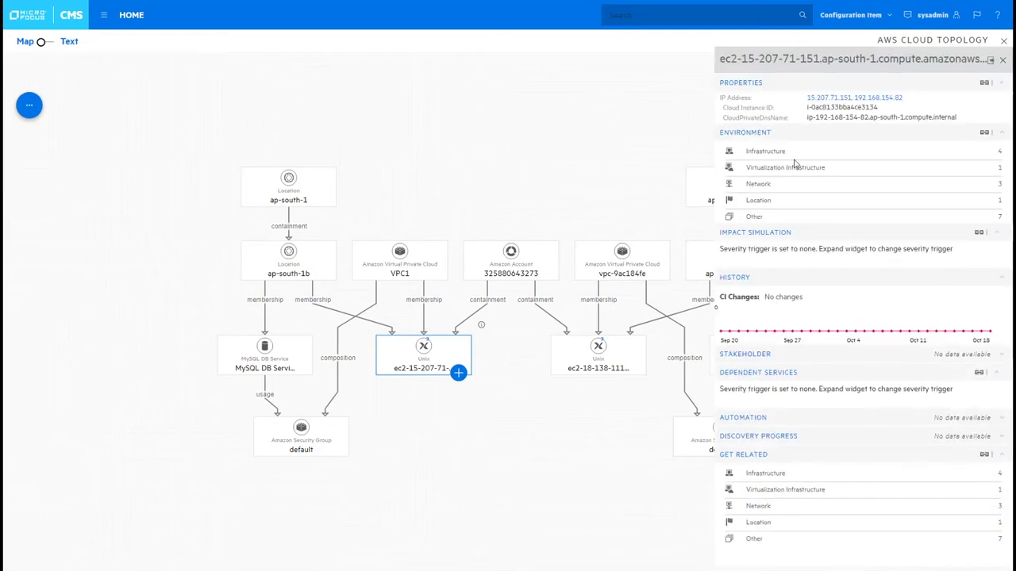
click(742, 84)
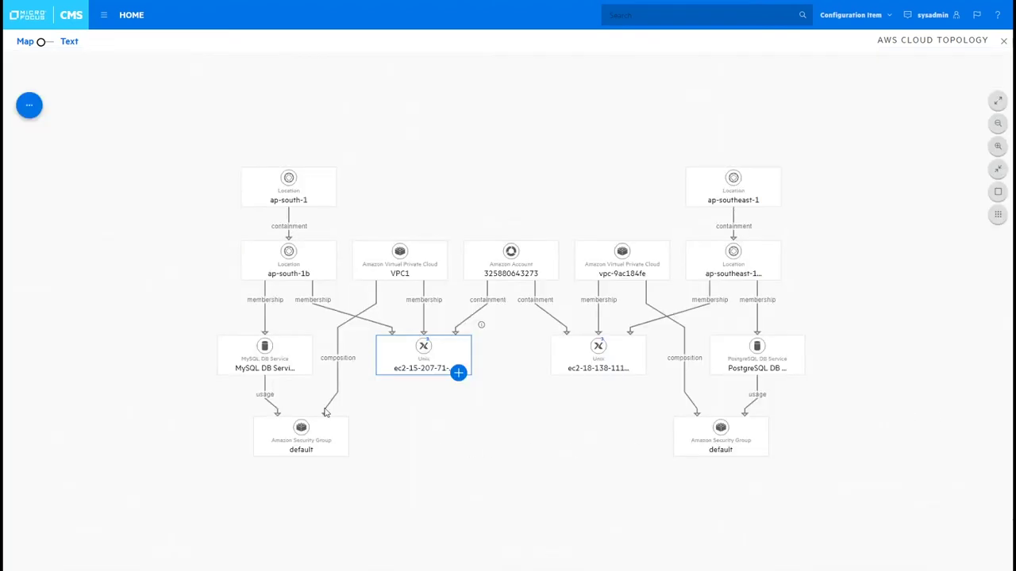
Apply the Baseline policy 'Elastic Block Storage is encrypted' to the AWS topology map.
click(30, 111)
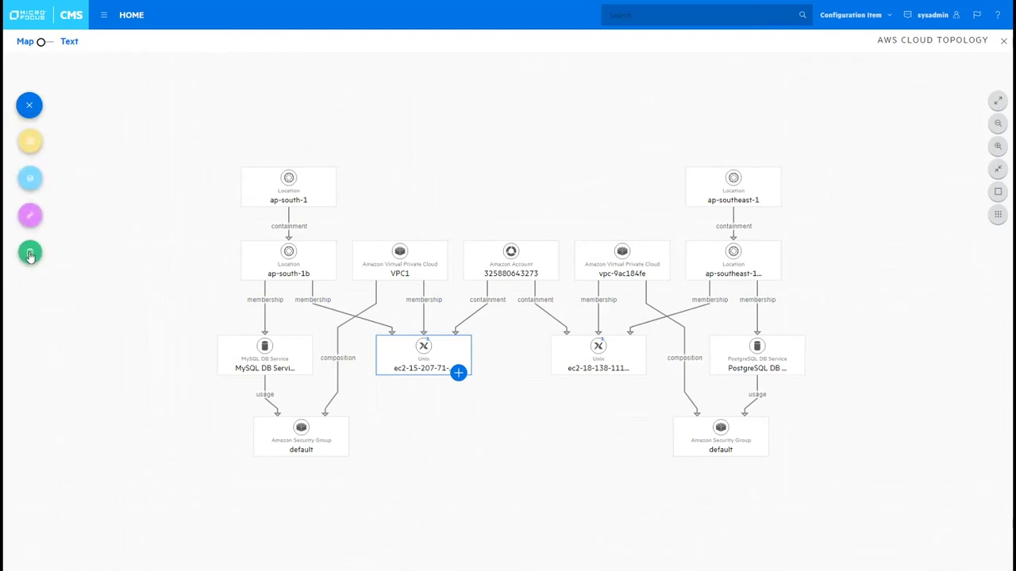
click(31, 254)
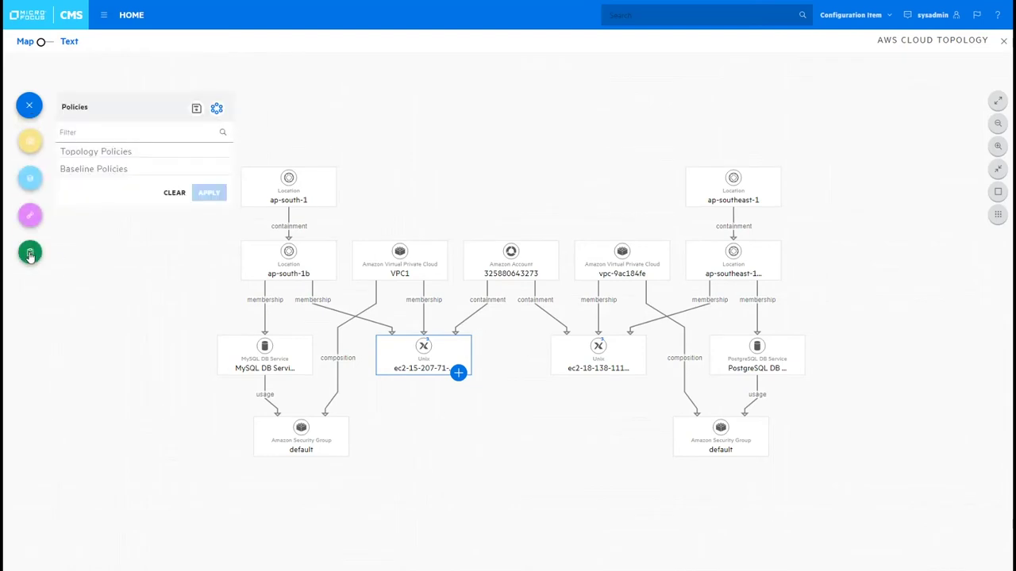
click(105, 171)
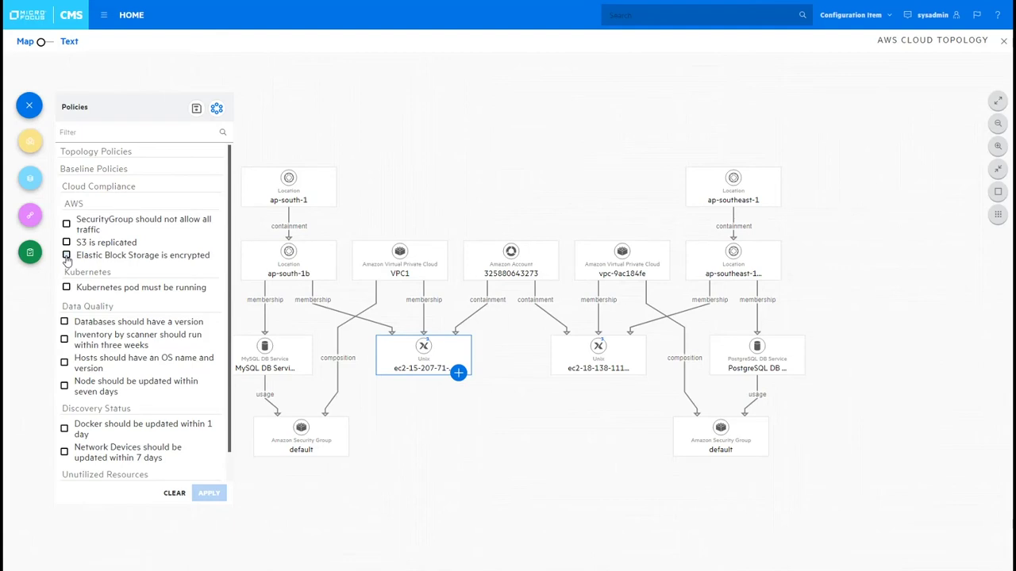
click(67, 257)
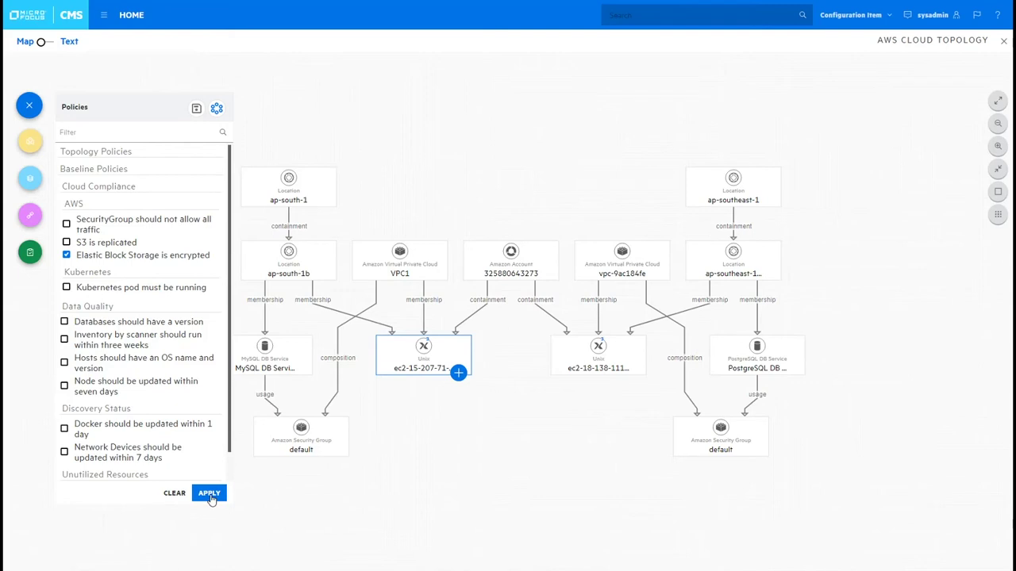
click(208, 494)
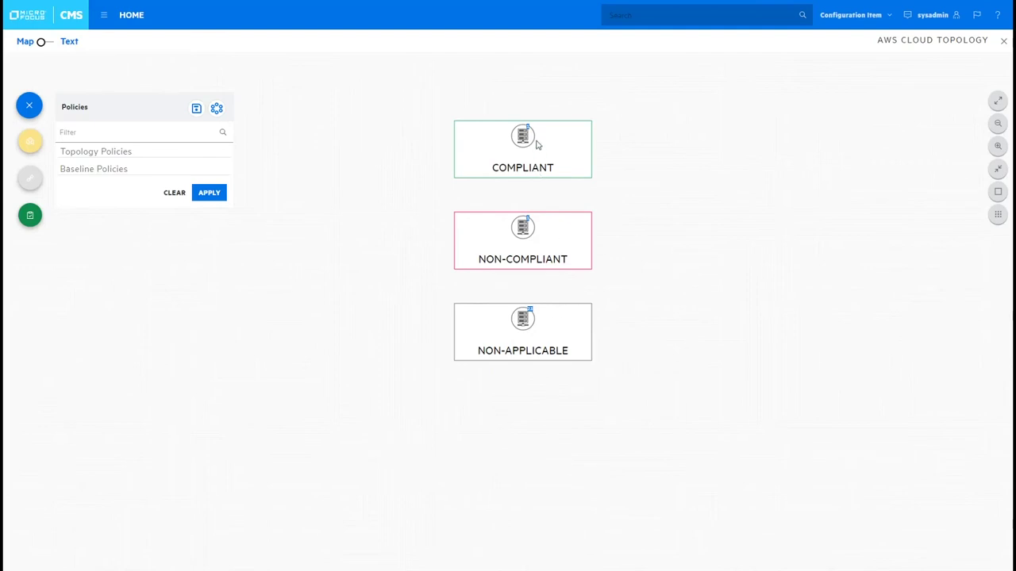
Review the compliant and non-compliant volumes in Text view, then close the AWS topology view.
click(46, 43)
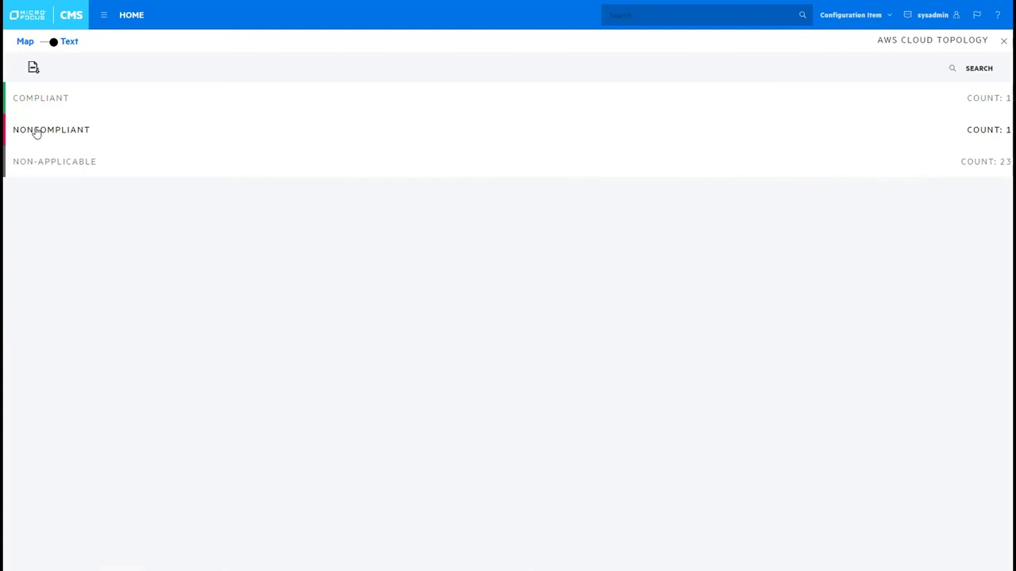
click(44, 110)
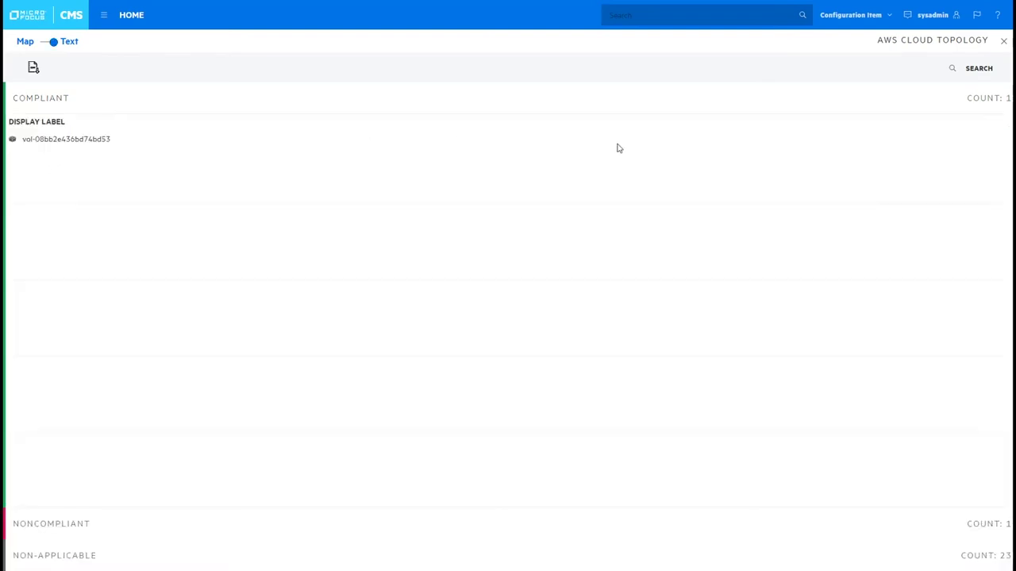
click(36, 99)
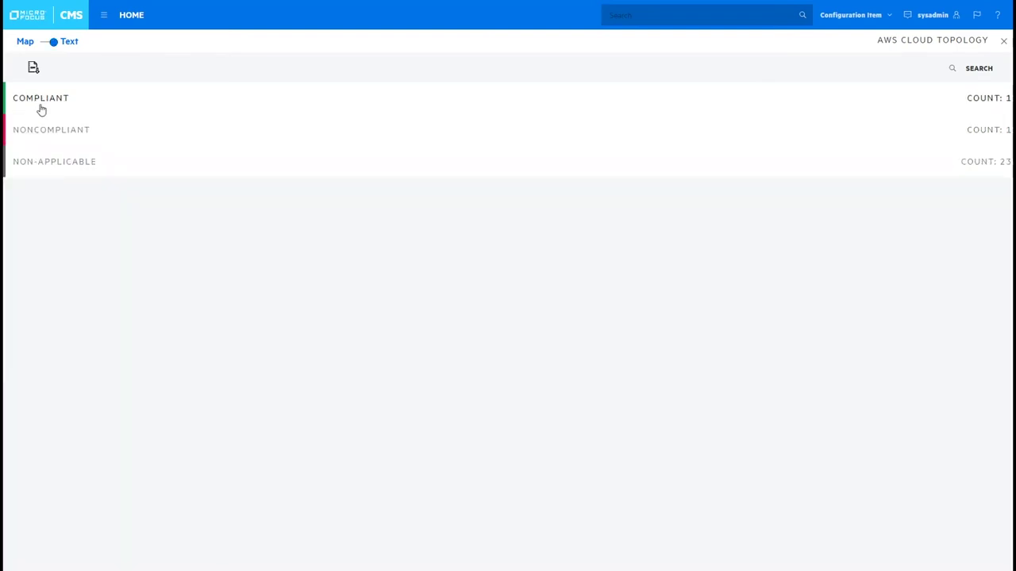
click(44, 134)
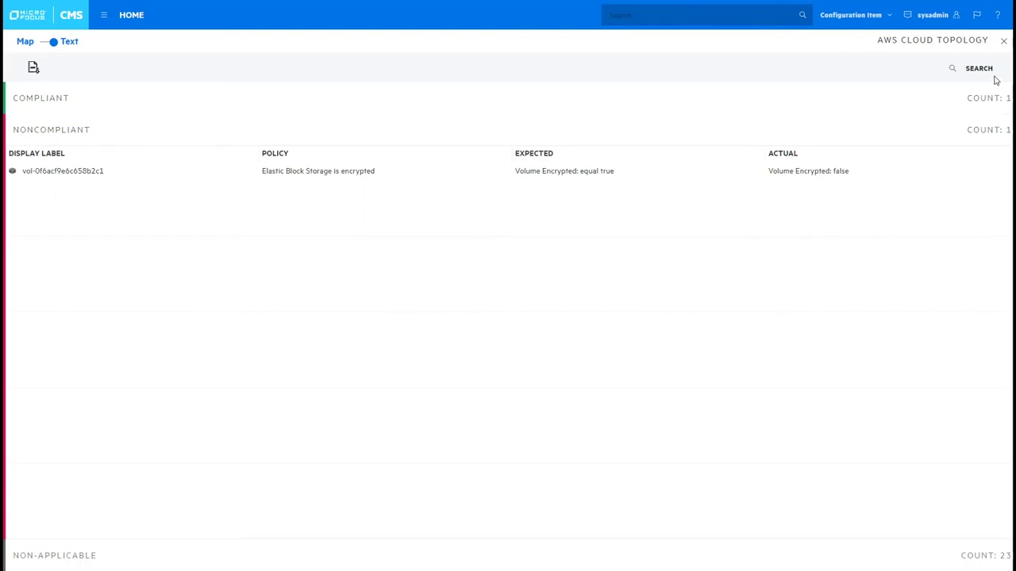
click(1004, 43)
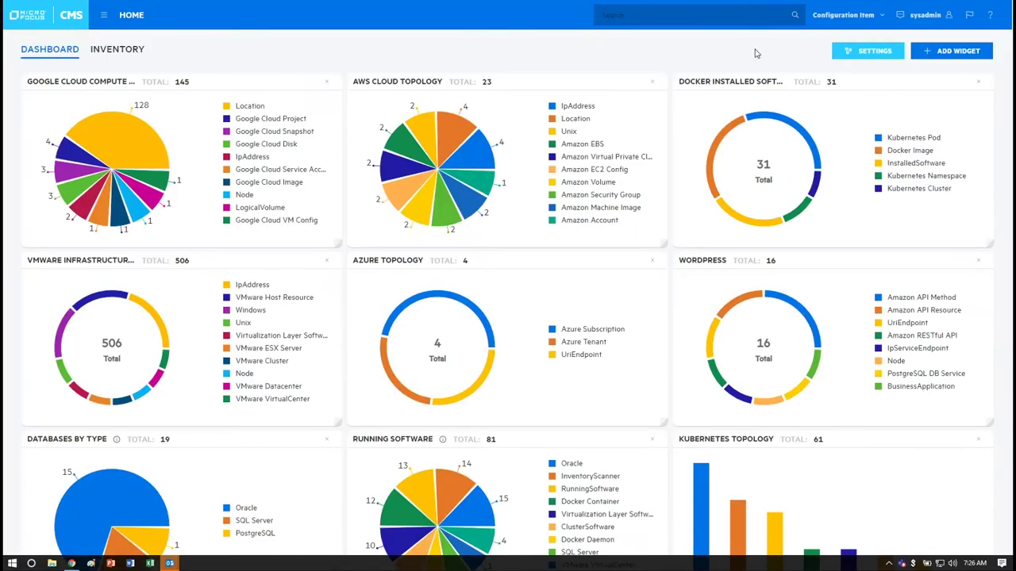
Add a Report widget titled 'AWS EBS Compliance' using the EBS is Encrypted report.
click(955, 56)
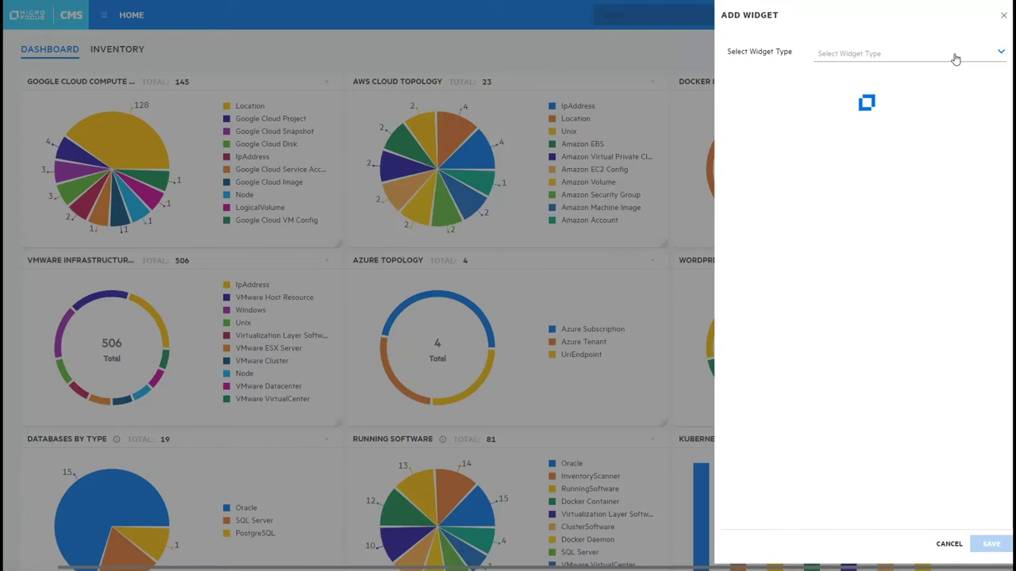
click(917, 55)
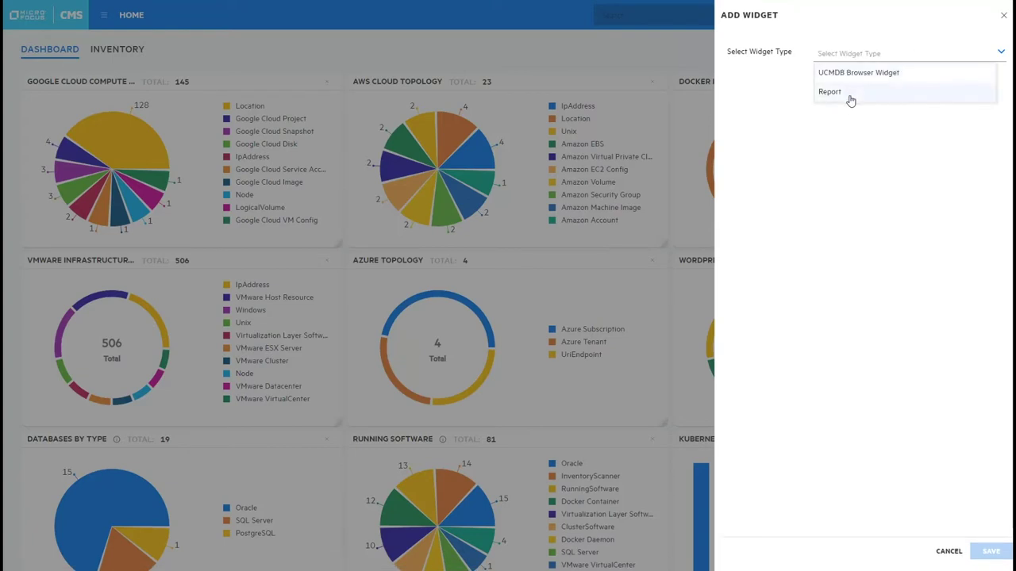
click(850, 96)
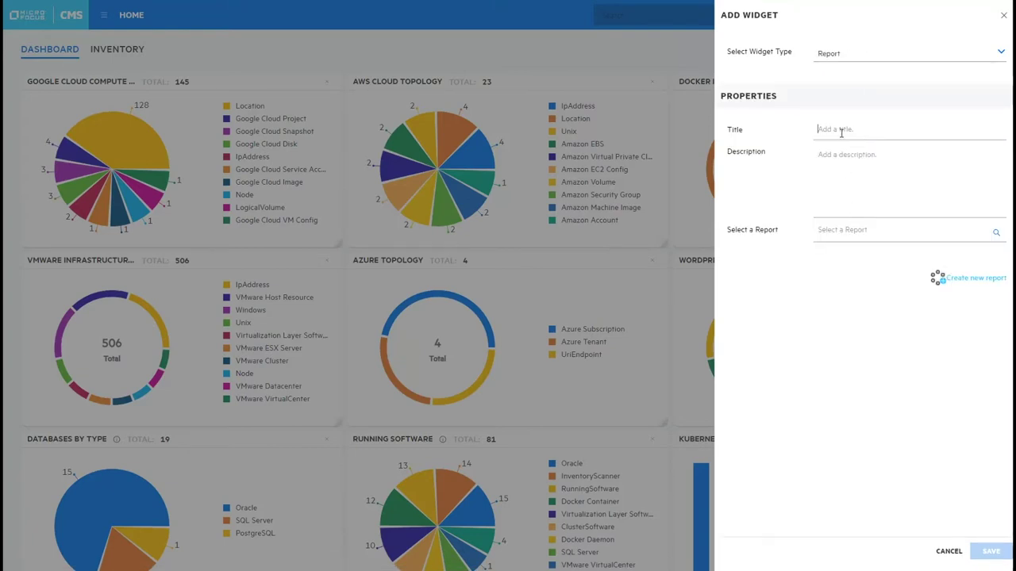
text(AWS EBS Compliance)
click(849, 230)
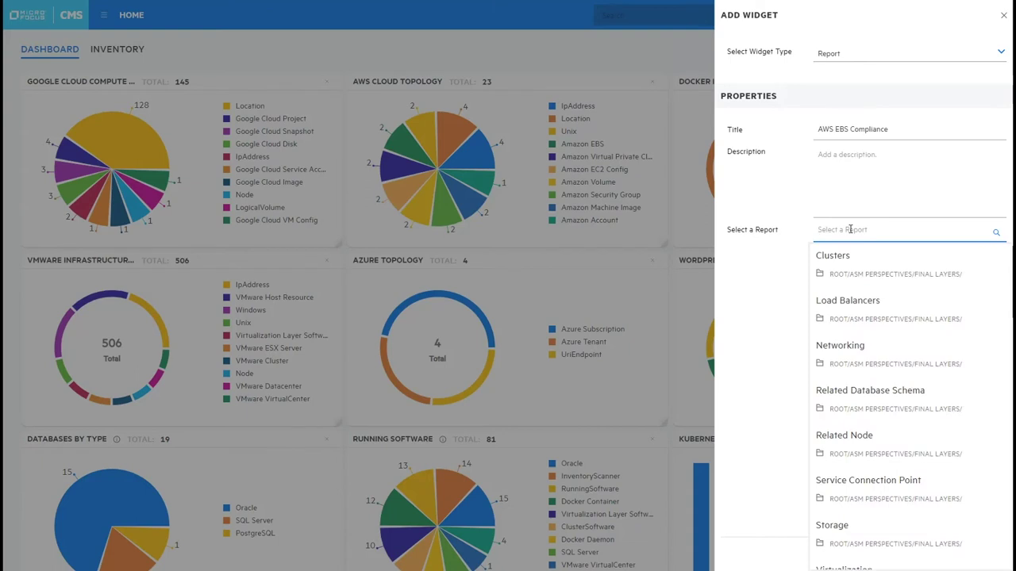
text(EBS is)
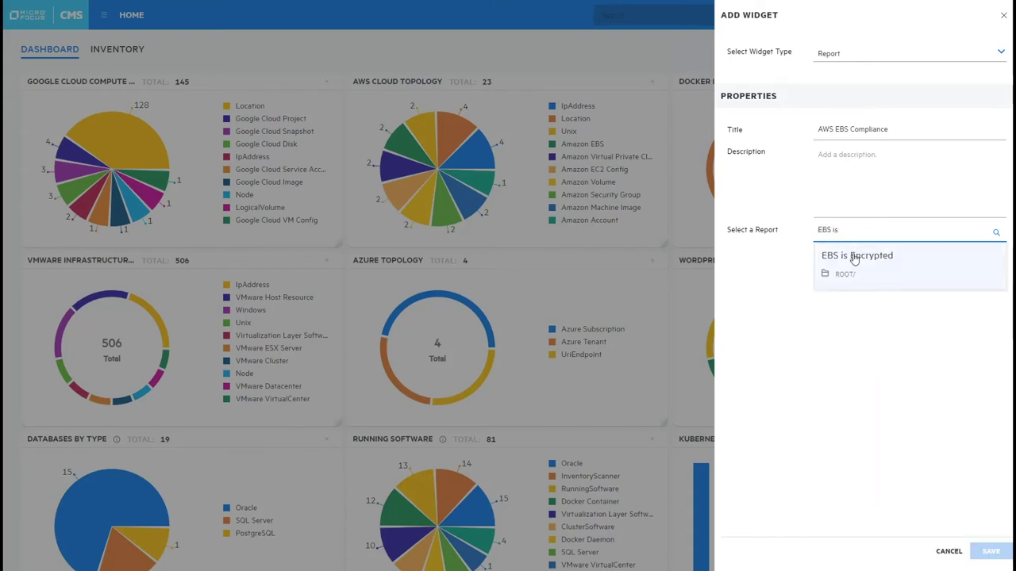
click(854, 256)
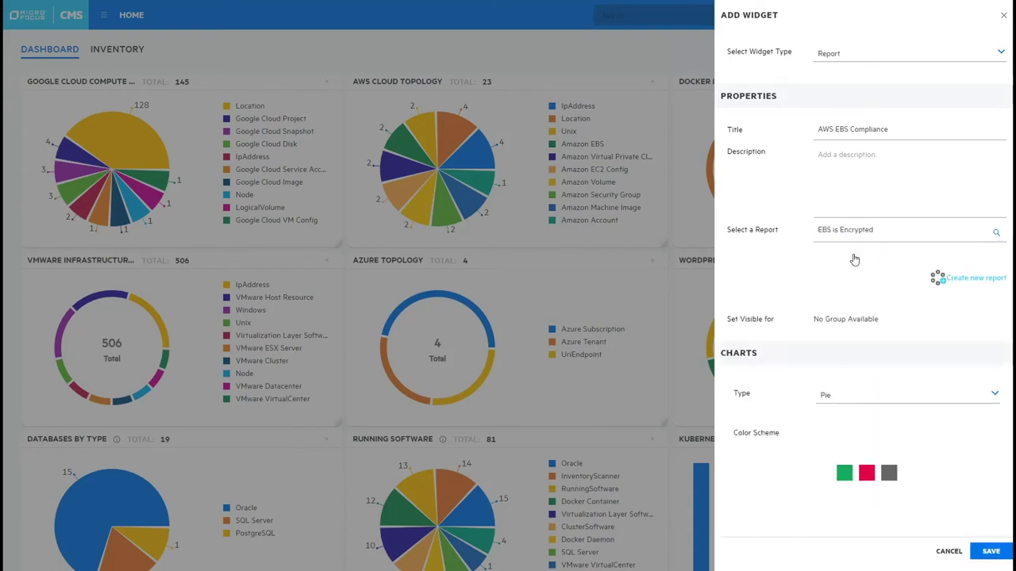
click(989, 552)
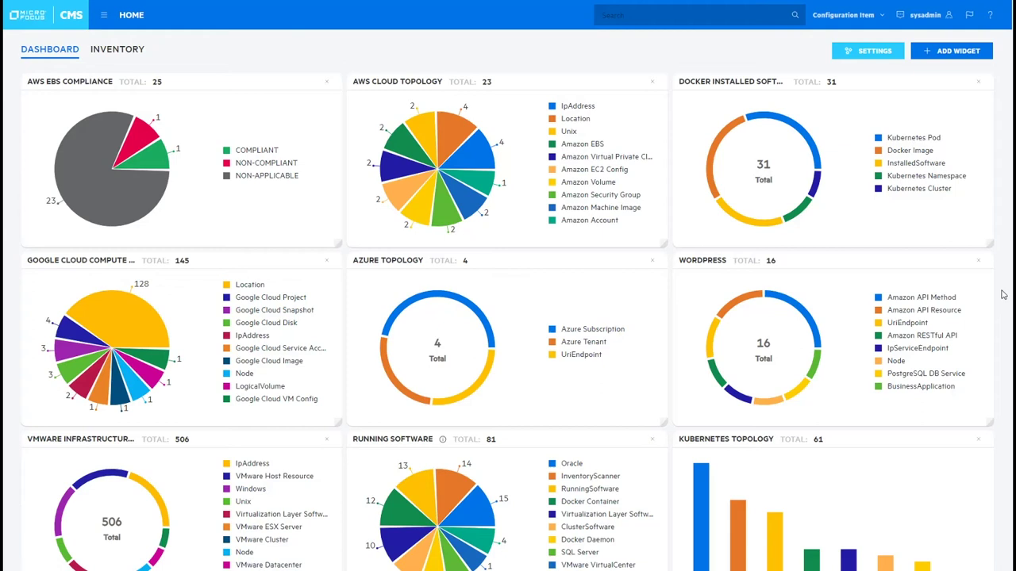
Open the WordPress widget's topology and switch it from Text to Map view.
click(961, 263)
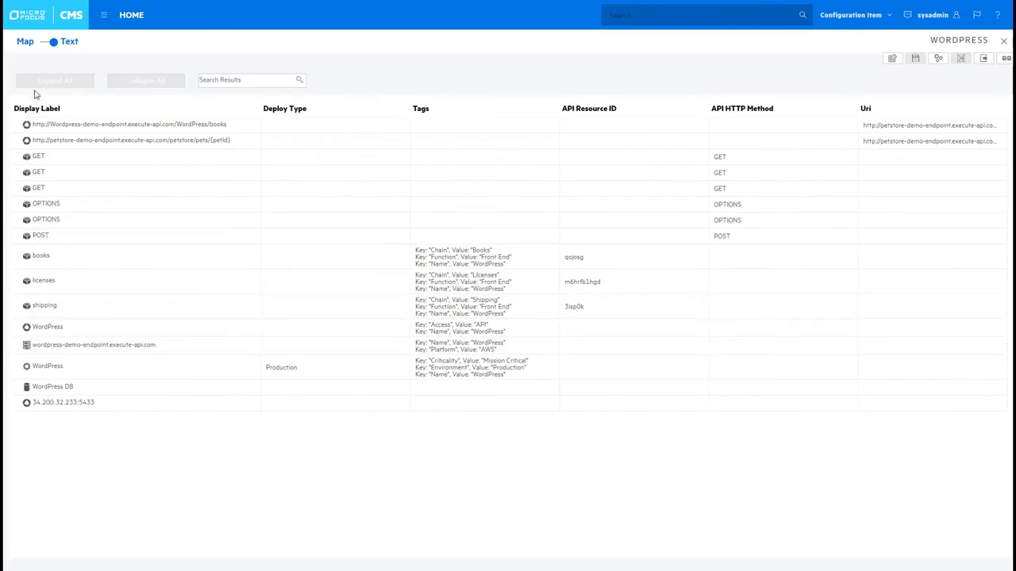
click(44, 44)
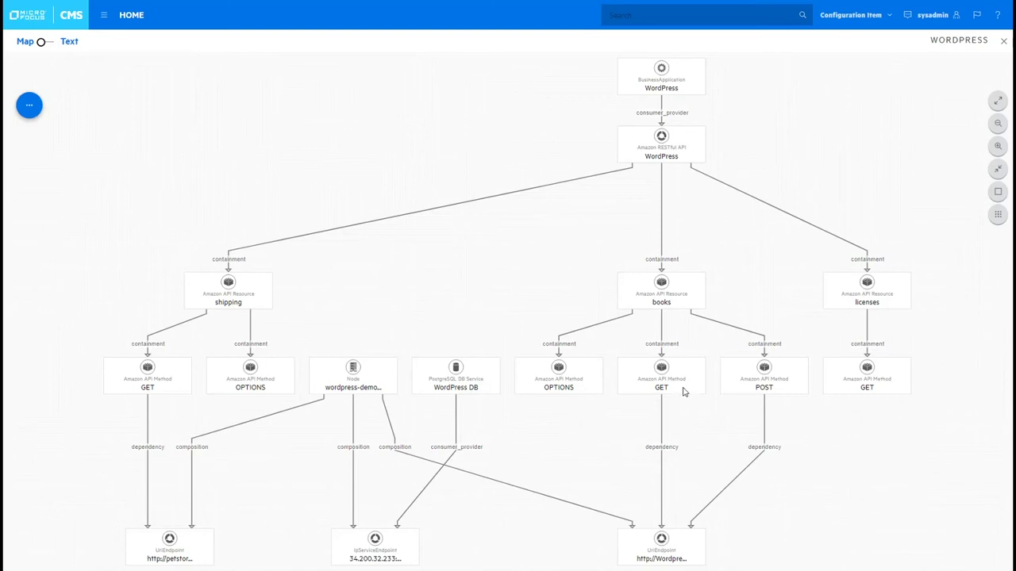
mouse_move(685, 392)
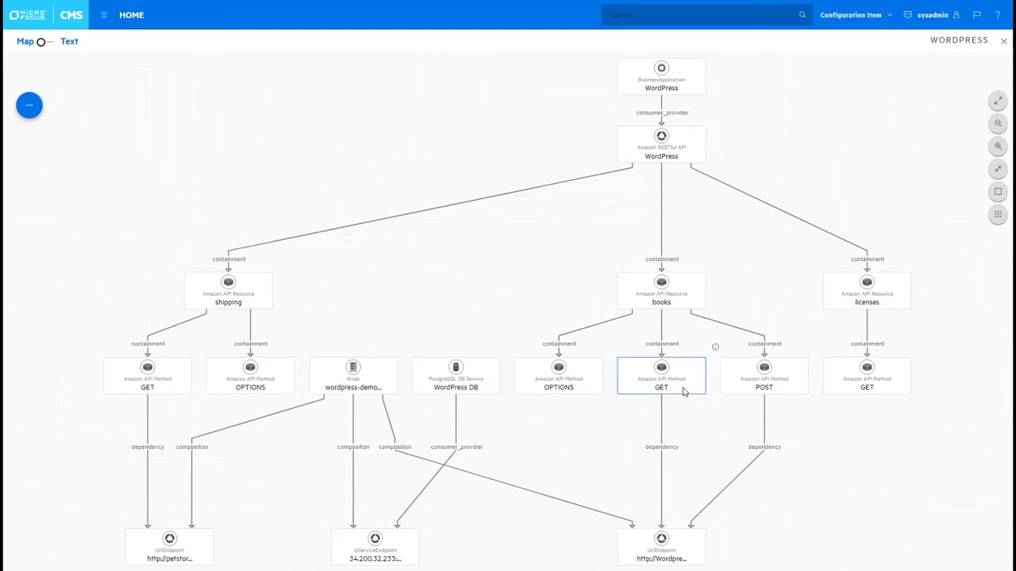
Simulate a Critical impact on the WordPress GET method and view the results graphically.
click(716, 350)
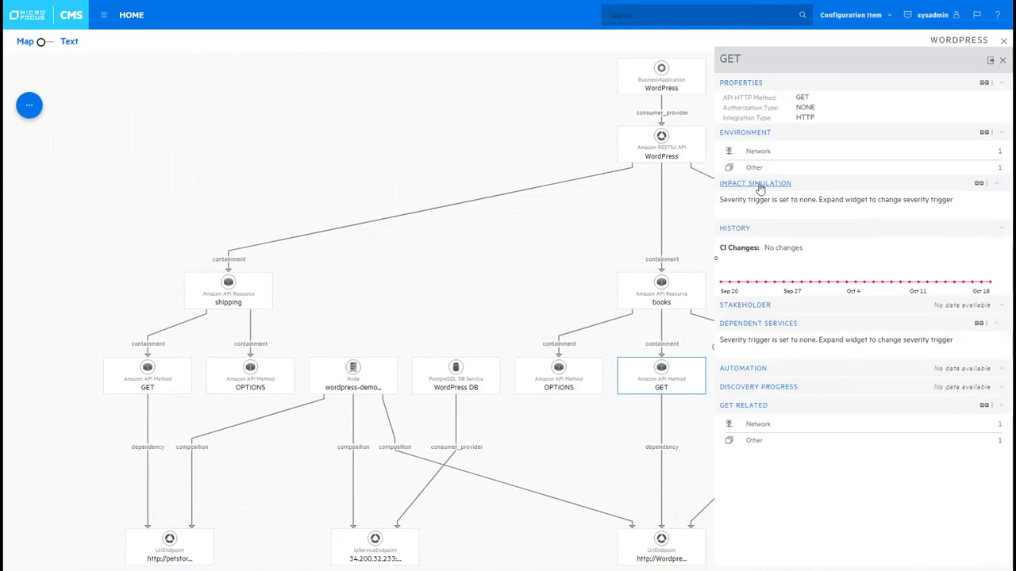
click(761, 189)
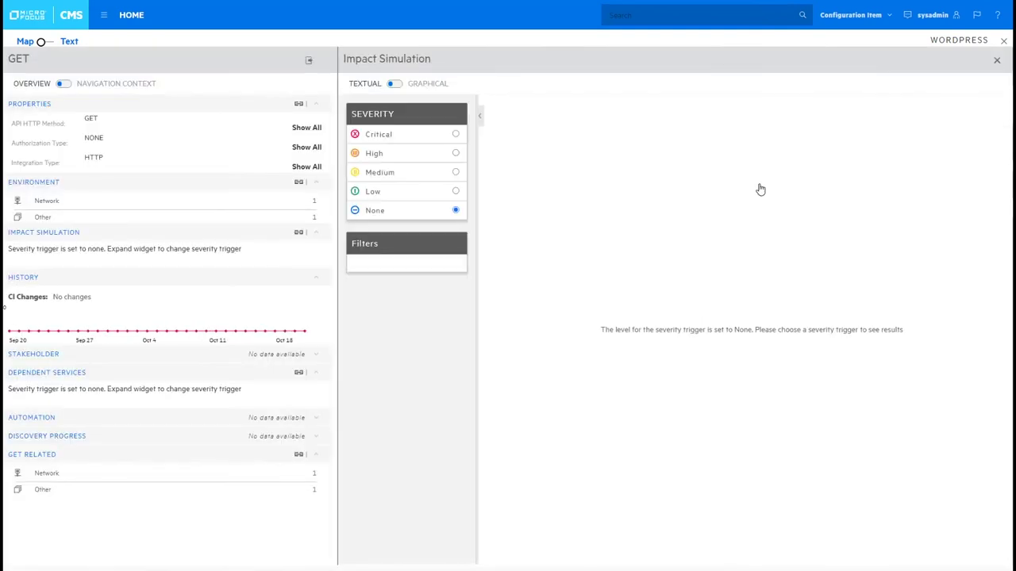
click(456, 135)
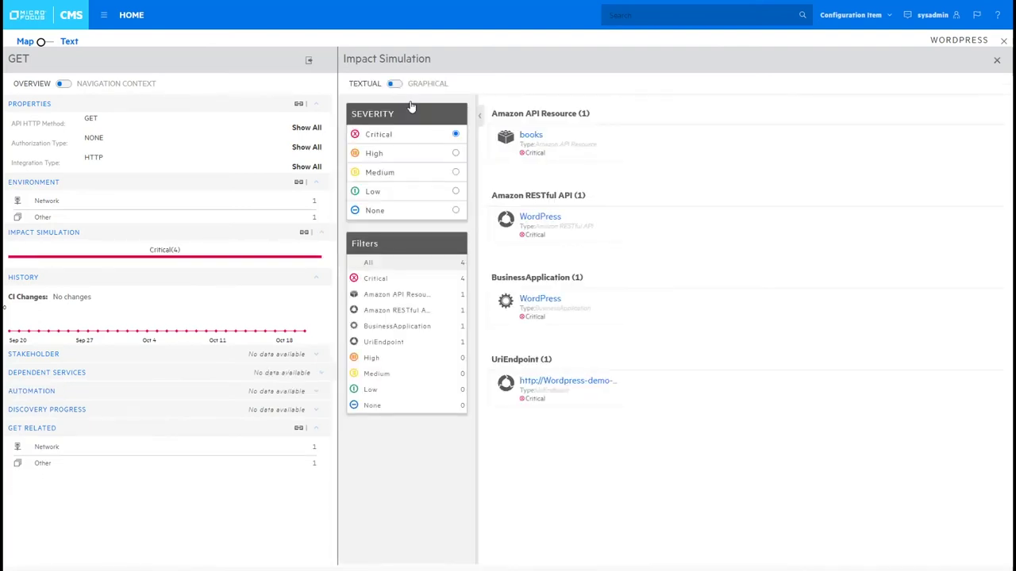
click(394, 83)
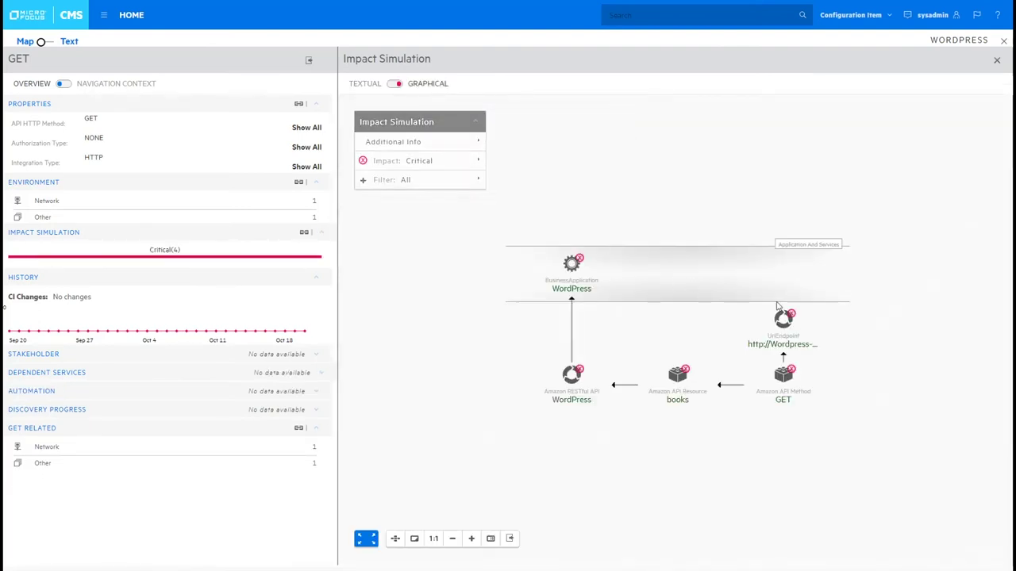
mouse_move(784, 319)
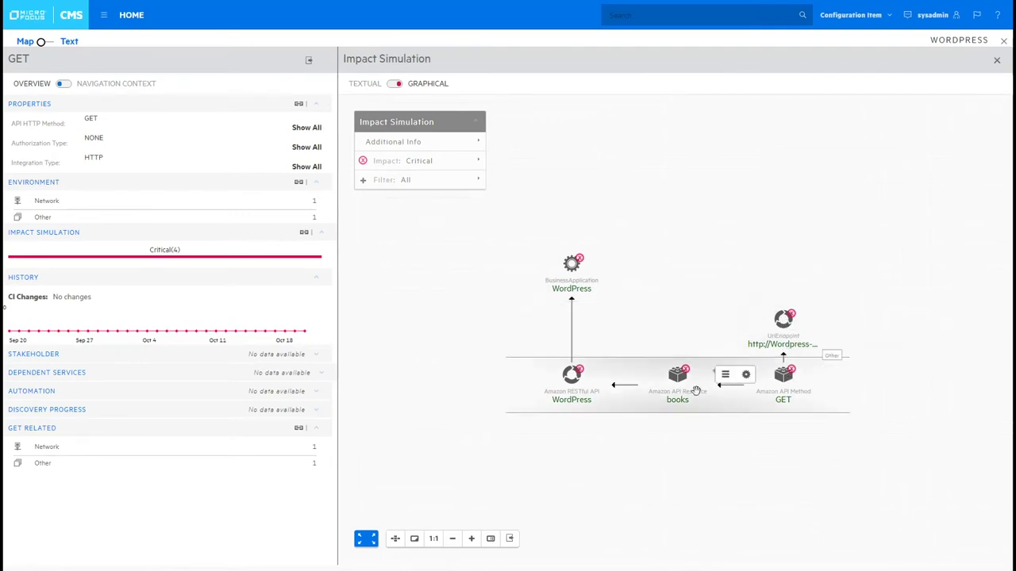
mouse_move(570, 263)
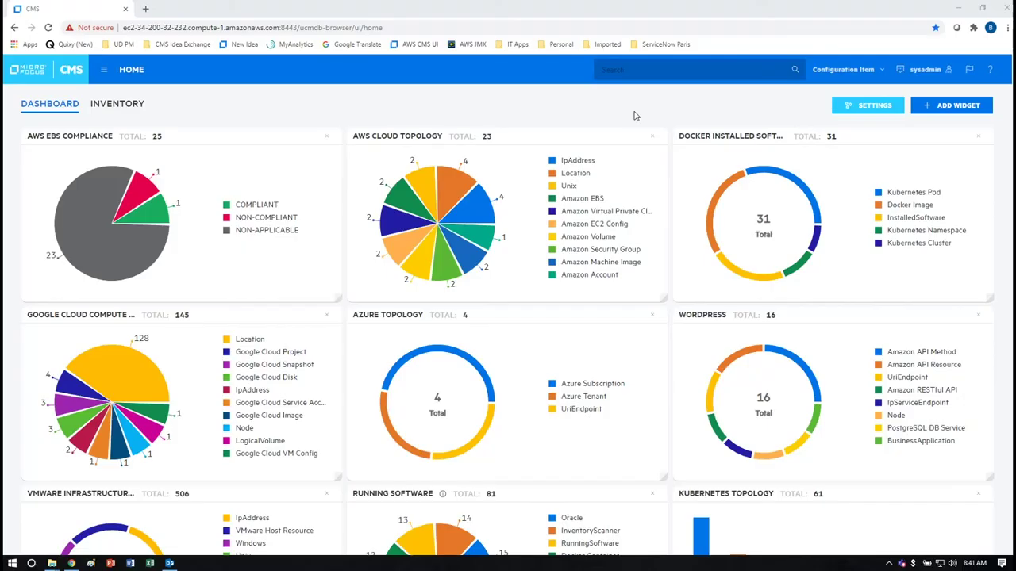
Go to the INVENTORY cards to reach the Software Inventory table.
click(129, 107)
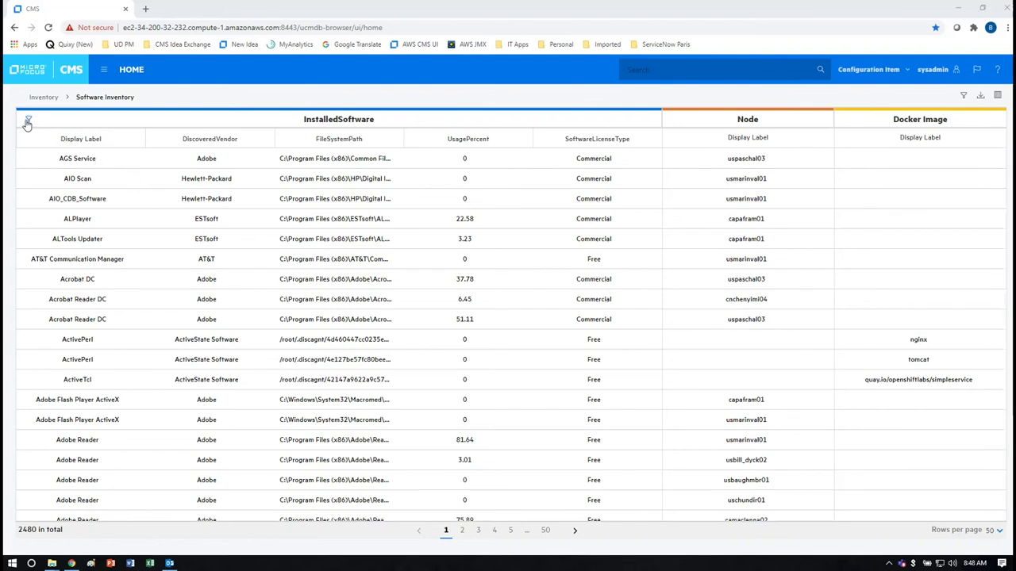
Filter Software Inventory on Display Label equal to 'Java SE Runtime Environment', leaving 24 items.
click(28, 121)
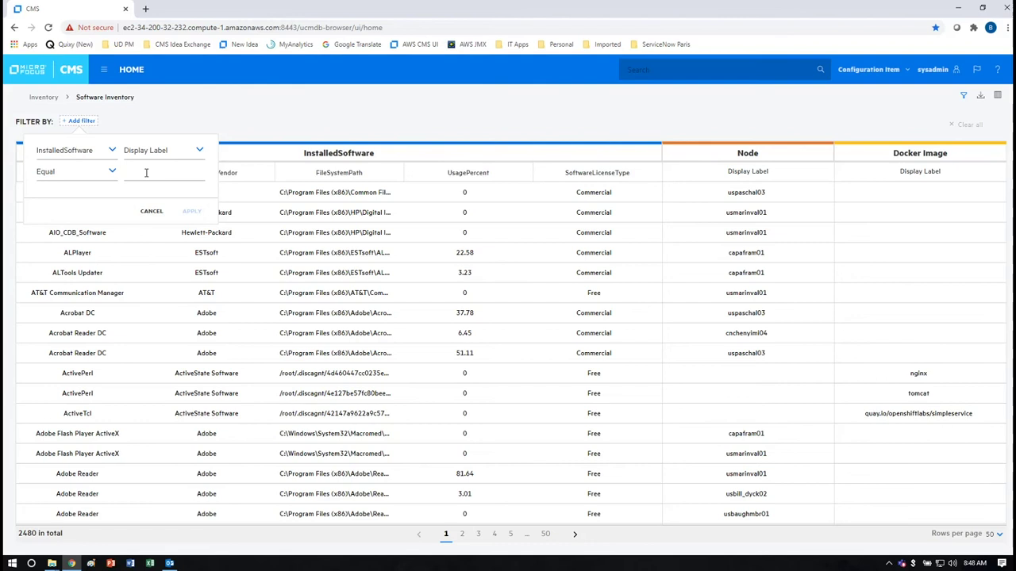
click(146, 172)
key(ctrl+v)
click(190, 212)
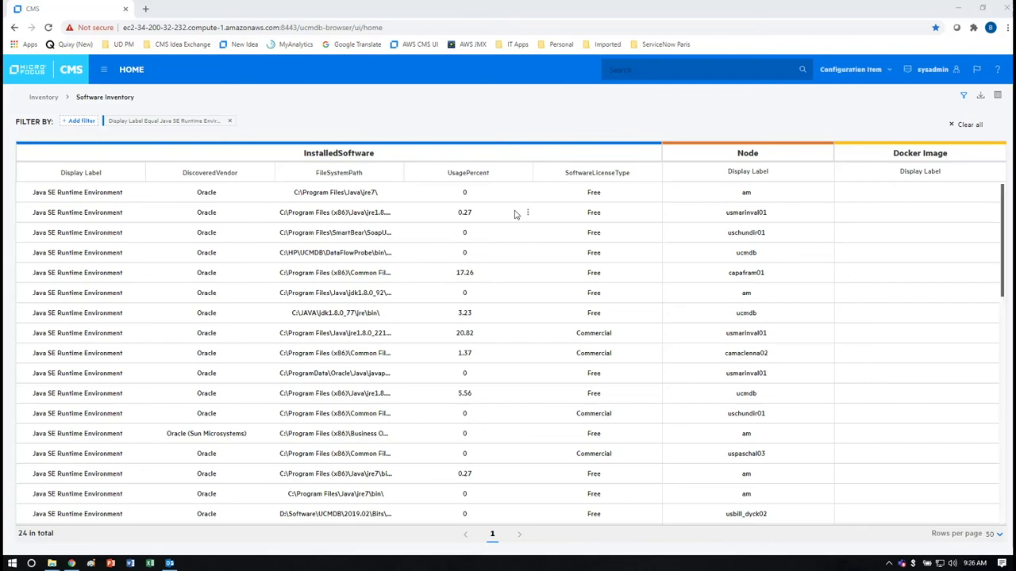
Return to the Inventory overview and open the Work Stations card with 11 computers.
click(44, 98)
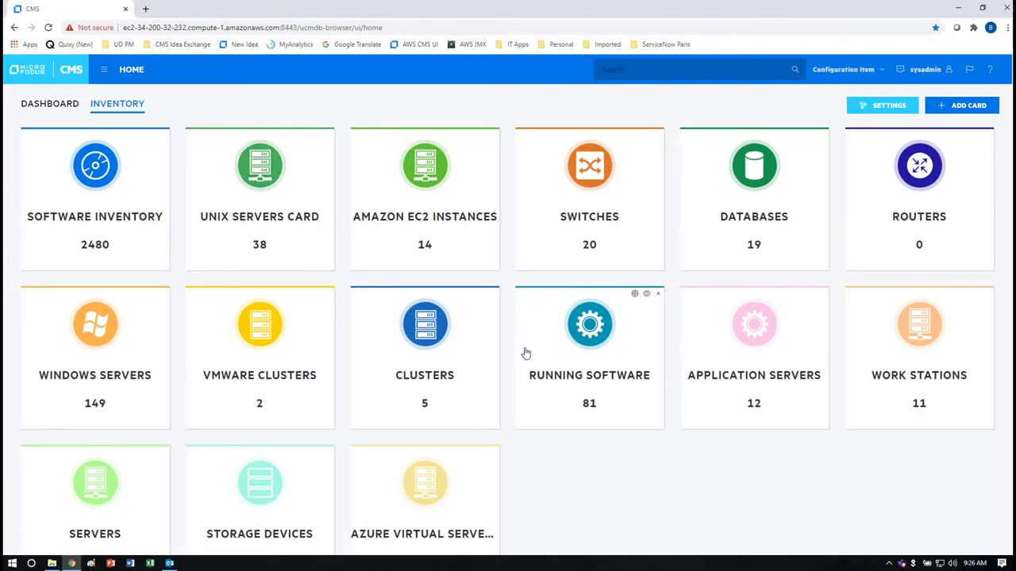
click(867, 342)
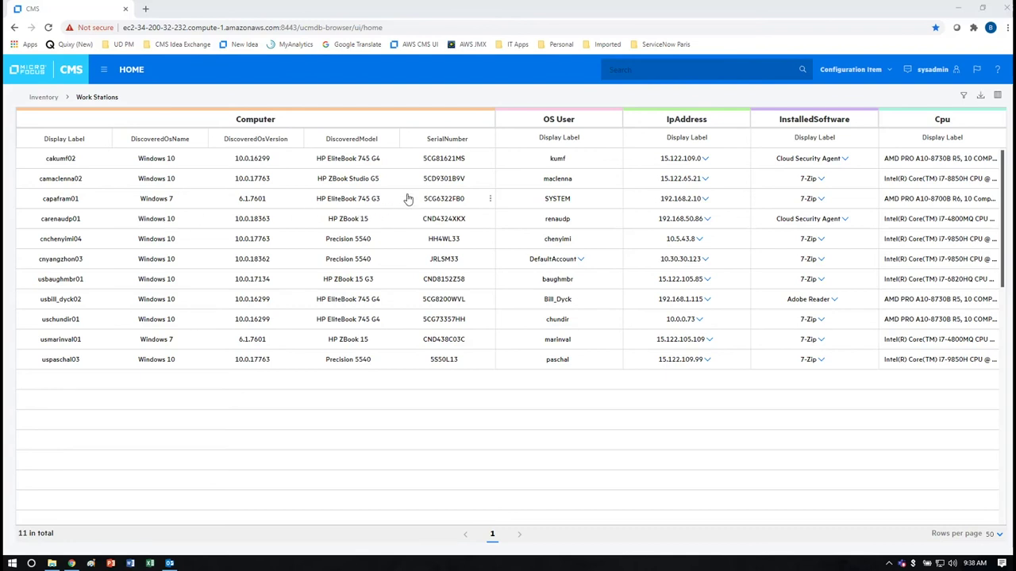
click(581, 259)
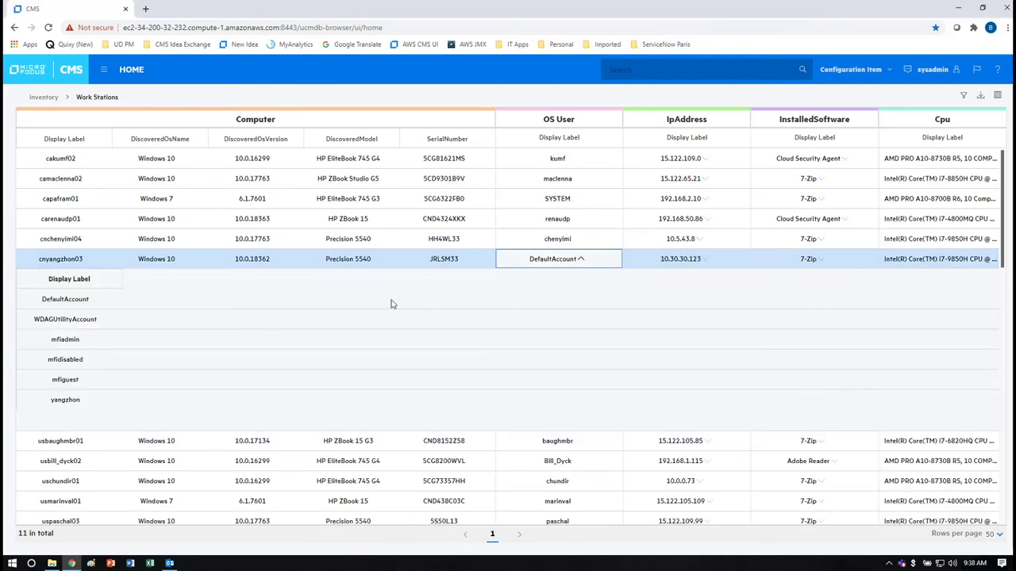
click(583, 259)
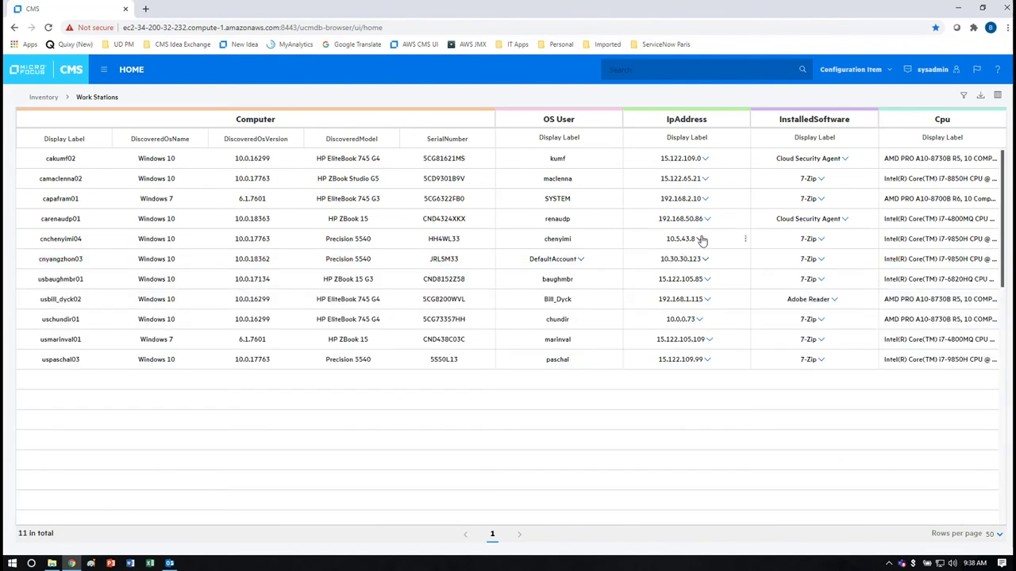
click(702, 239)
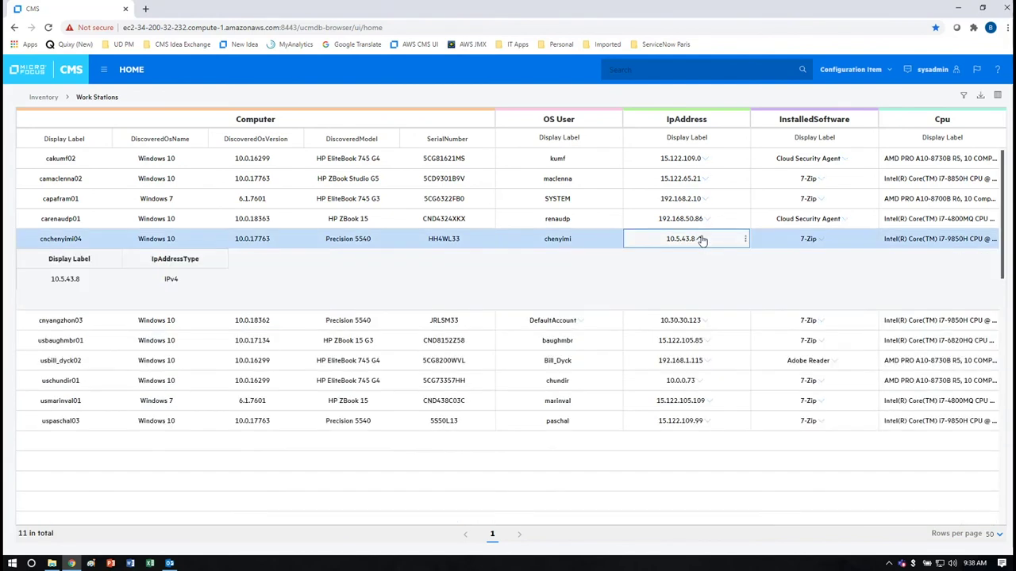
click(702, 240)
click(820, 240)
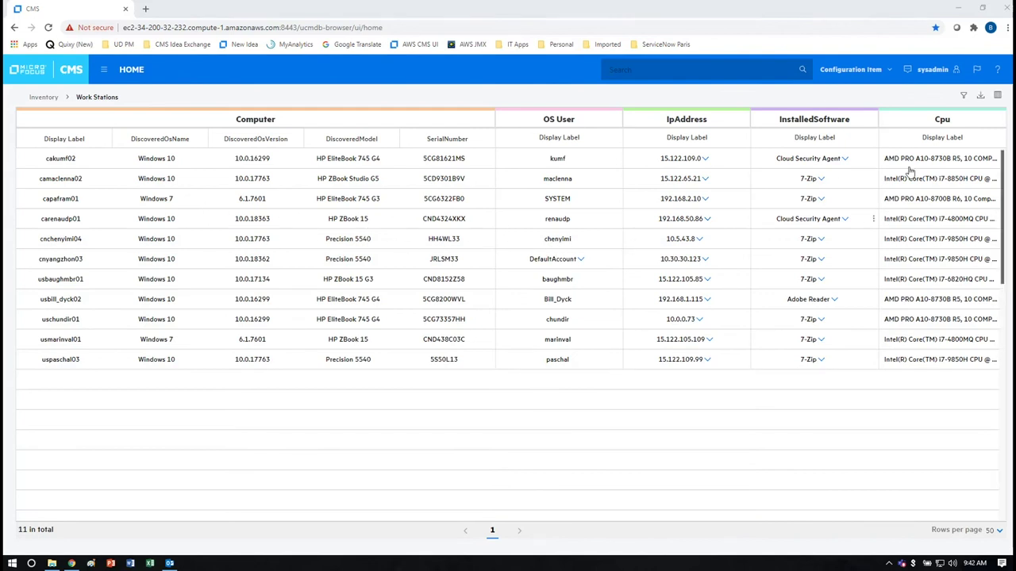
Add a Computer DiscoveredOsName Equal 'Windows 7' filter, narrowing Work Stations to capafram01 and usmarinval01.
click(965, 97)
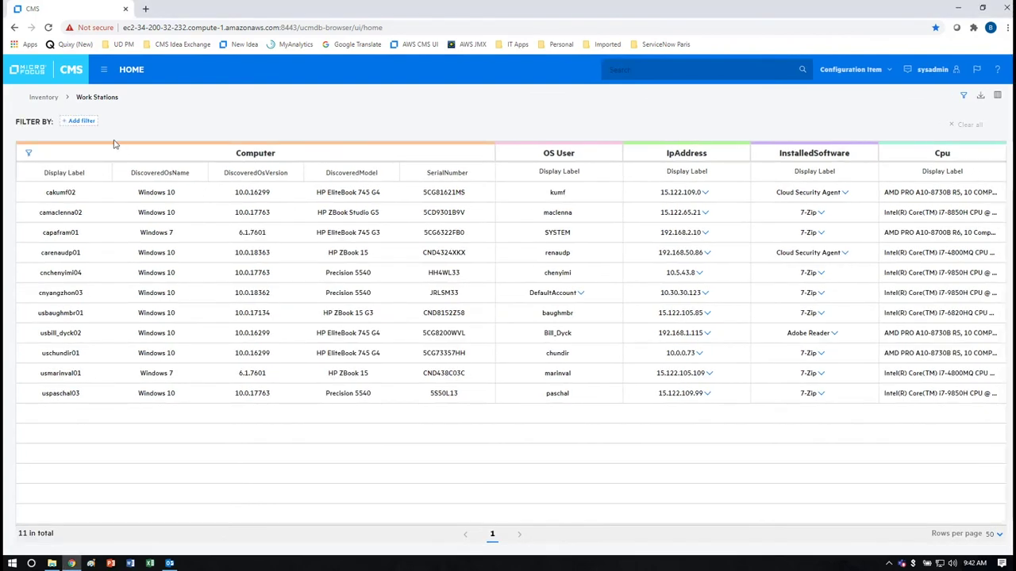
click(82, 123)
click(142, 156)
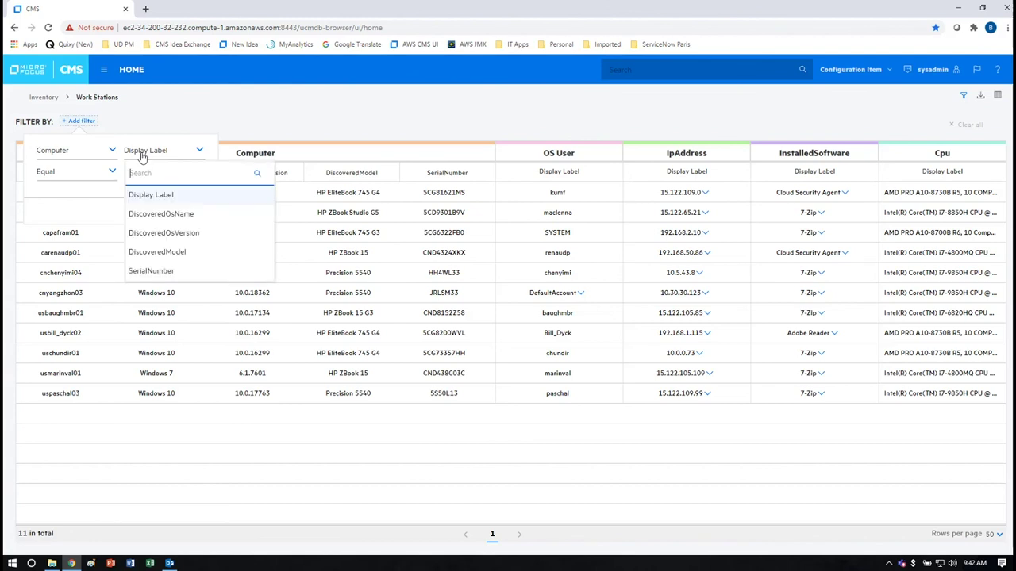
click(151, 214)
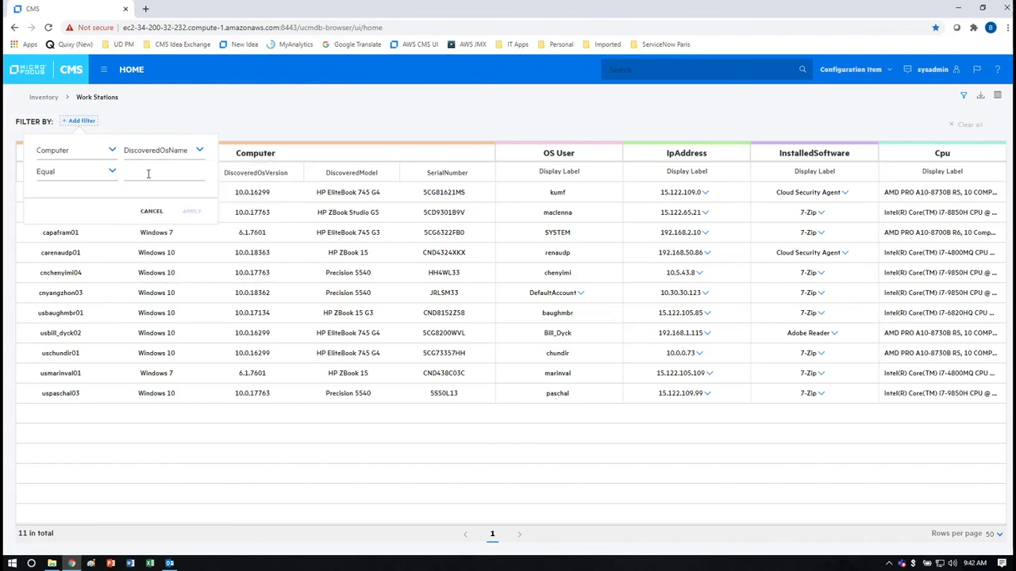
text(Windows 7)
click(190, 213)
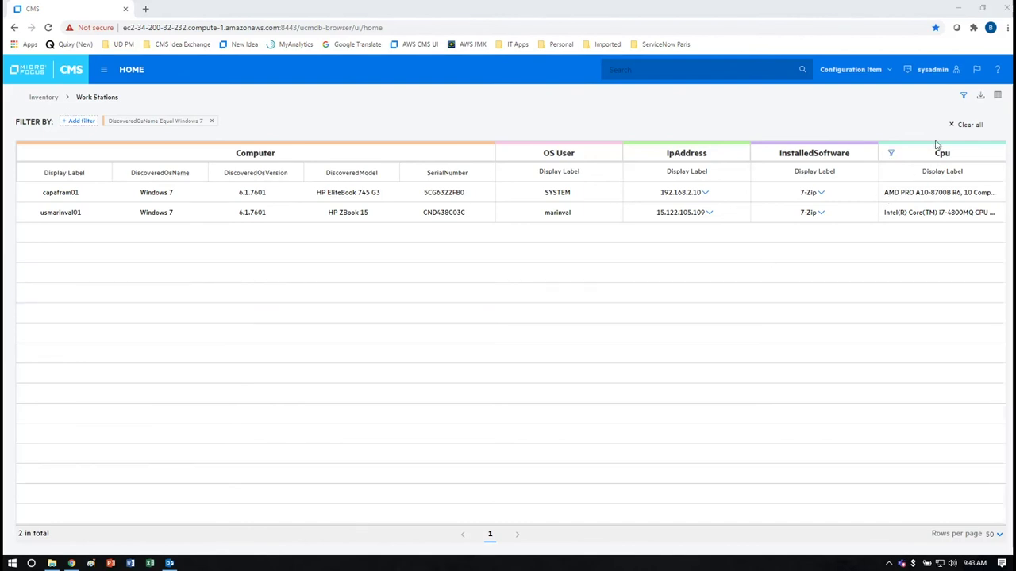
Download the filtered list as XLSX and open 'Work Stations (1).xlsx' in Excel.
click(980, 95)
click(927, 178)
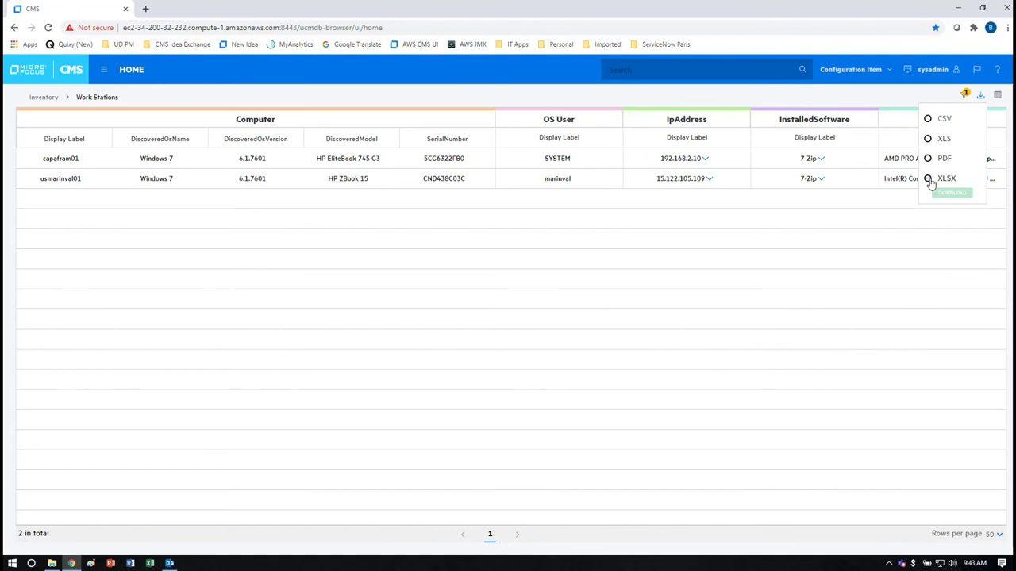
click(945, 194)
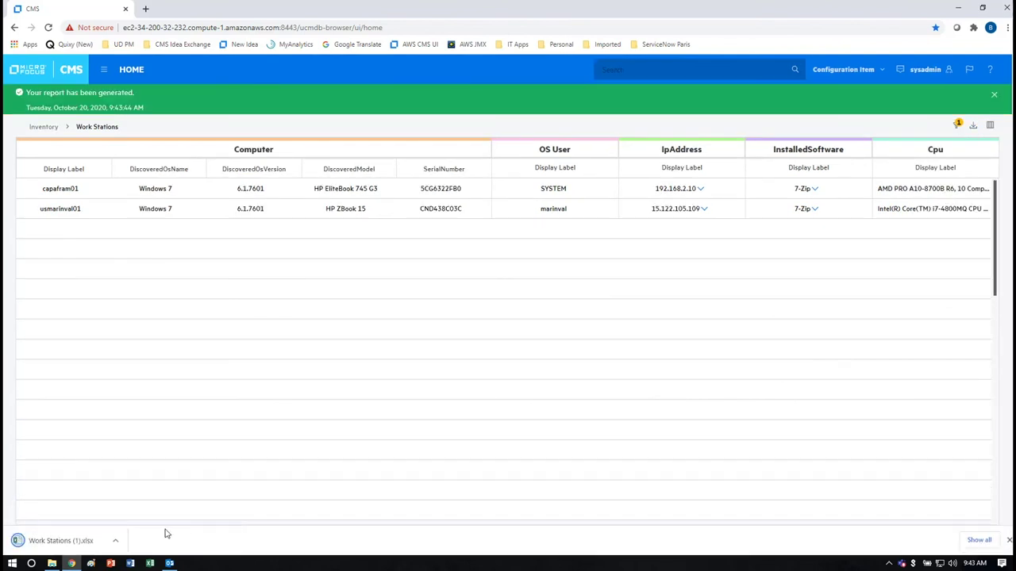
click(87, 541)
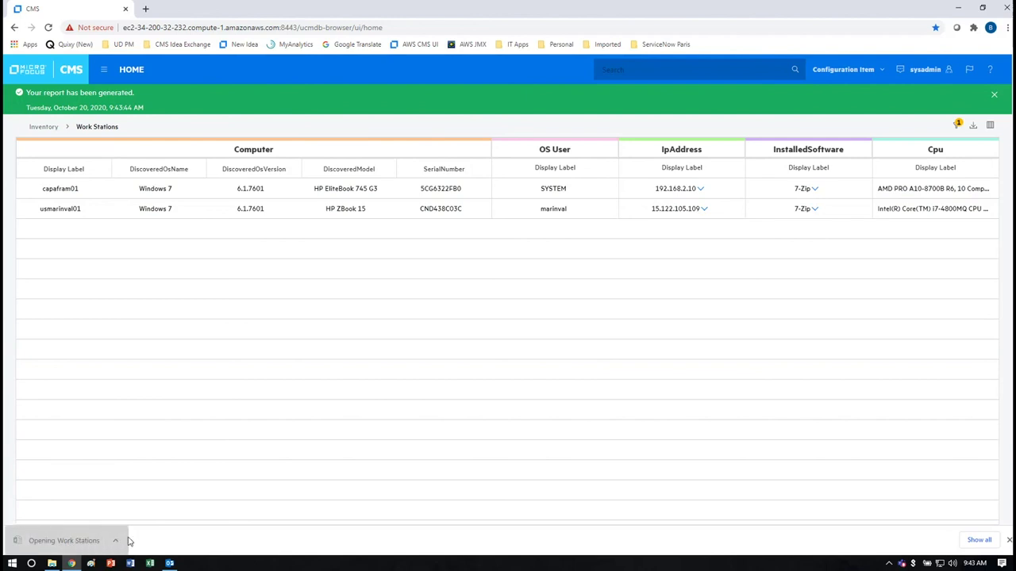